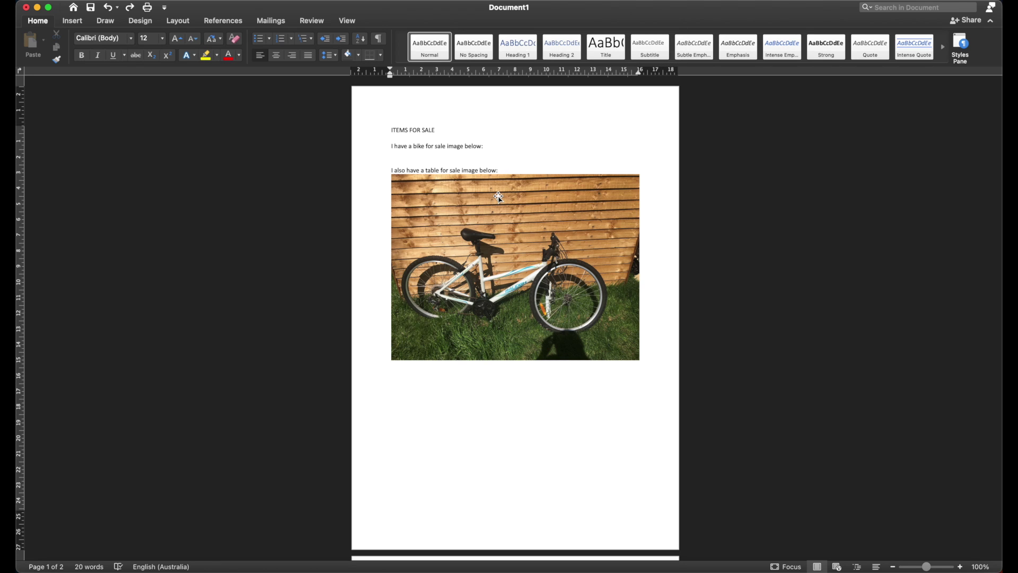
# Move the bike picture up to sit directly under the 'I have a bike for sale image below:' line.
pyautogui.moveTo(487, 230); pyautogui.dragTo(602, 244)
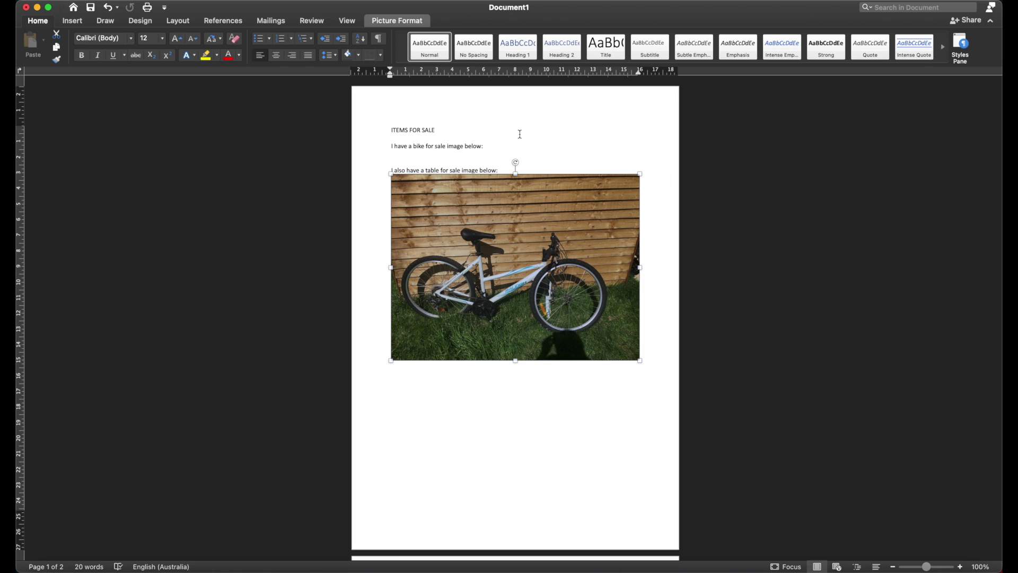
pyautogui.scroll(-10, 487, 276)
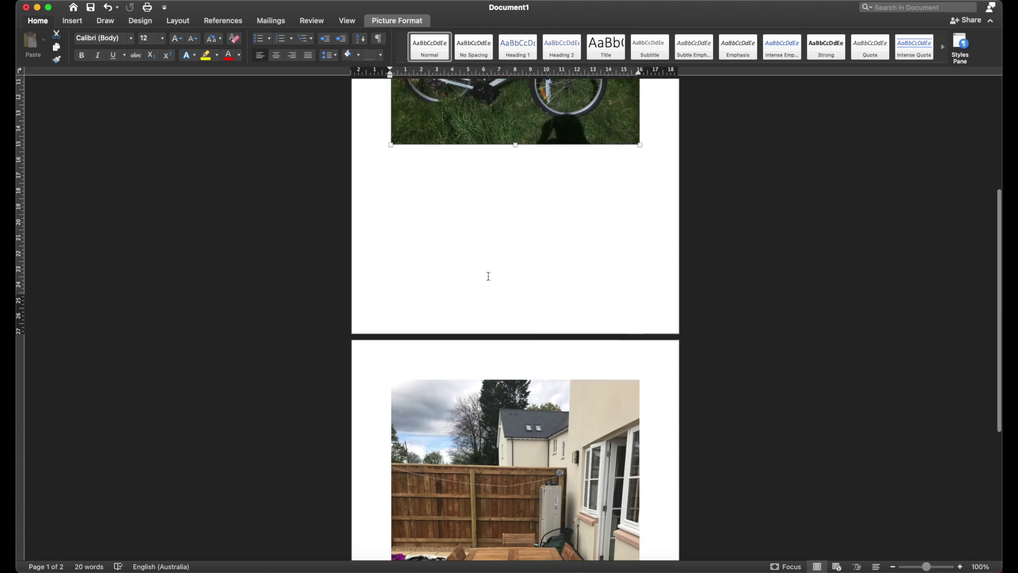
pyautogui.scroll(-2, 487, 276)
pyautogui.scroll(5, 488, 276)
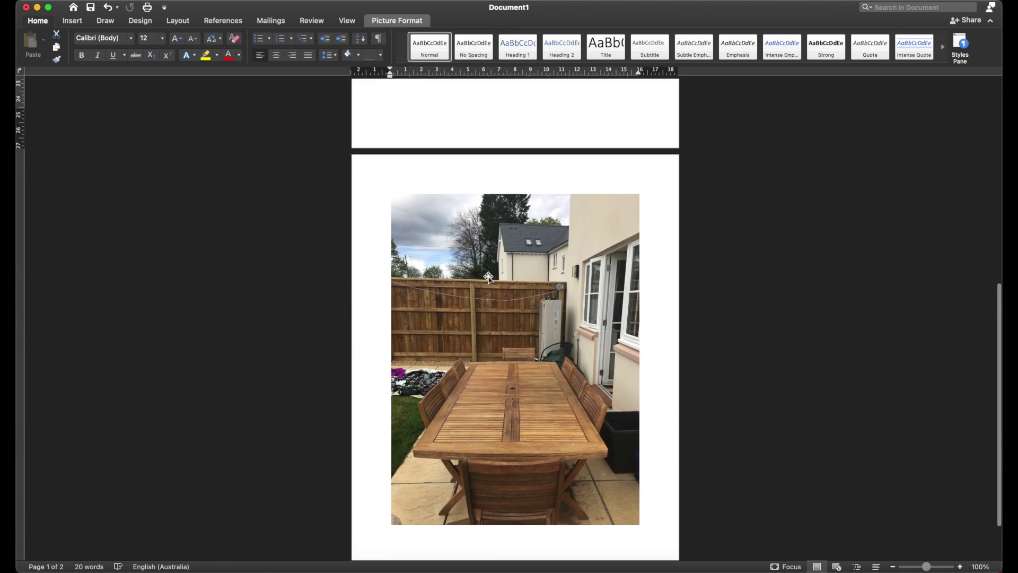
pyautogui.scroll(5, 487, 276)
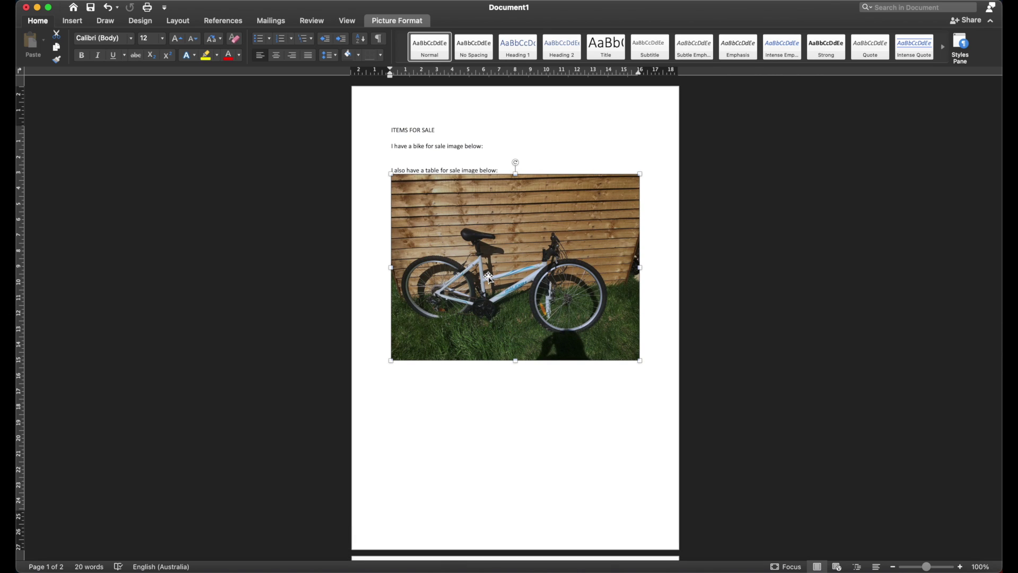
pyautogui.scroll(-2, 493, 260)
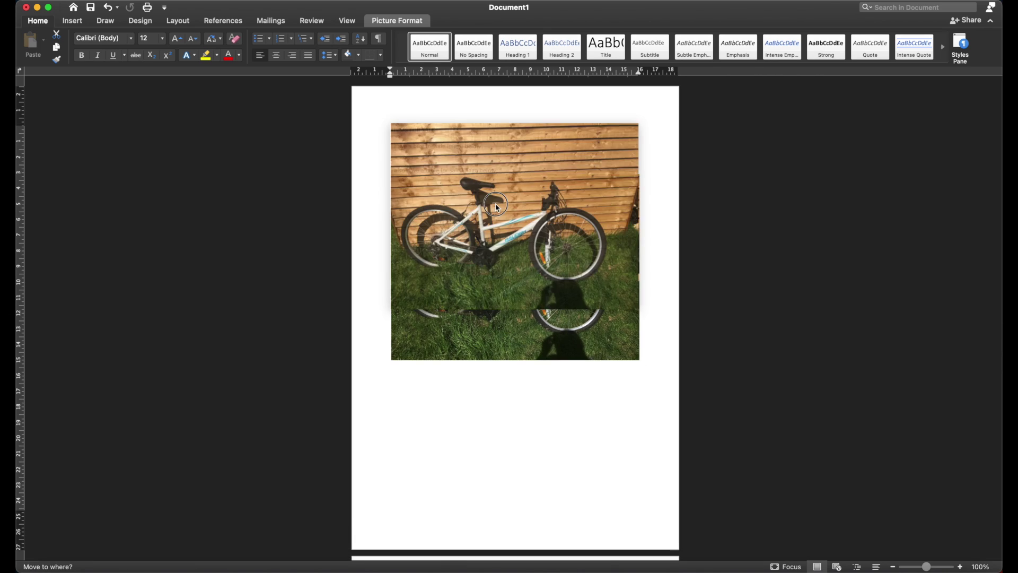
pyautogui.scroll(2, 496, 257)
pyautogui.moveTo(495, 257); pyautogui.dragTo(445, 165)
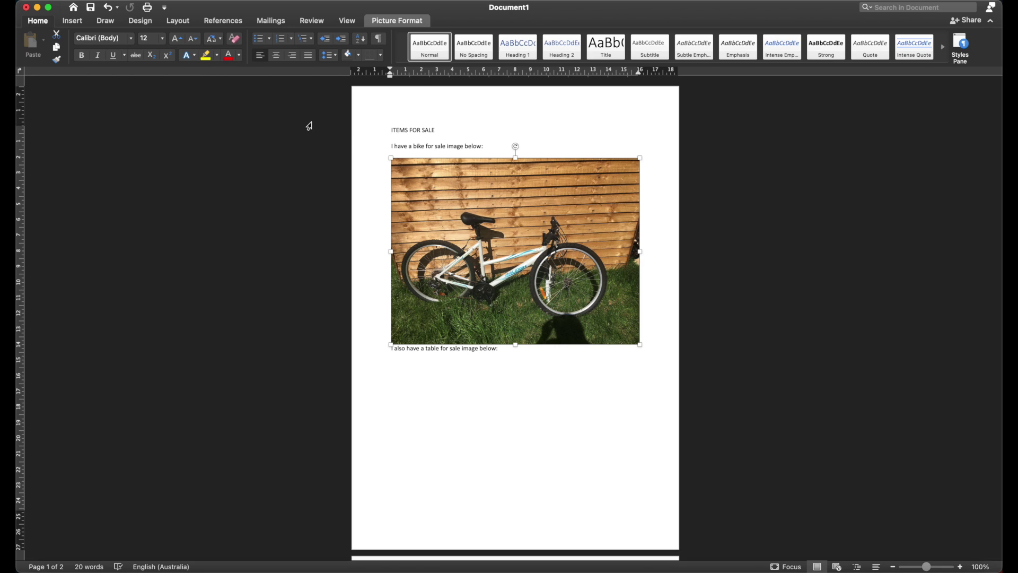
# Bring up the Picture Format tools with the bike picture reselected.
pyautogui.click(397, 22)
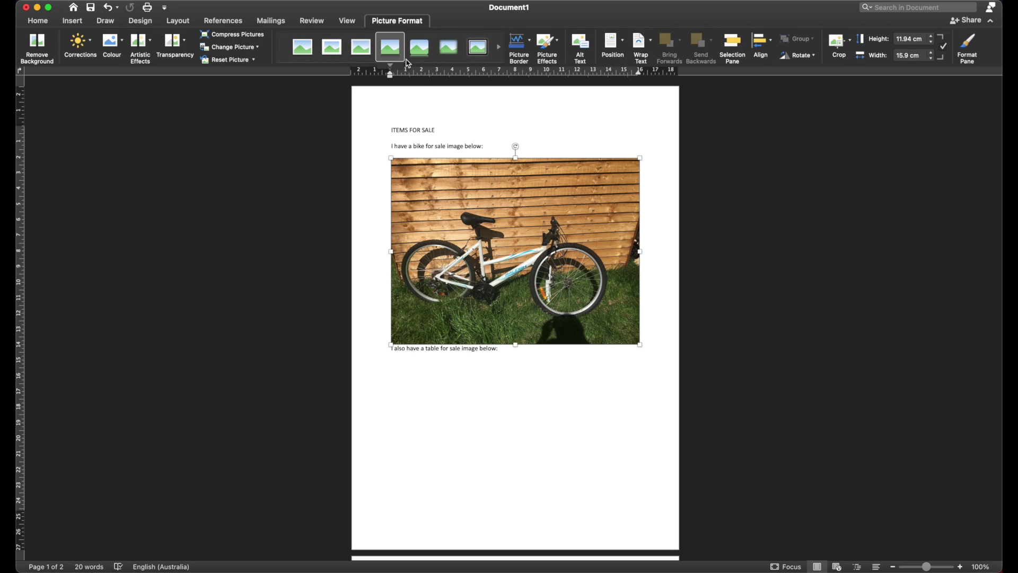
pyautogui.click(488, 139)
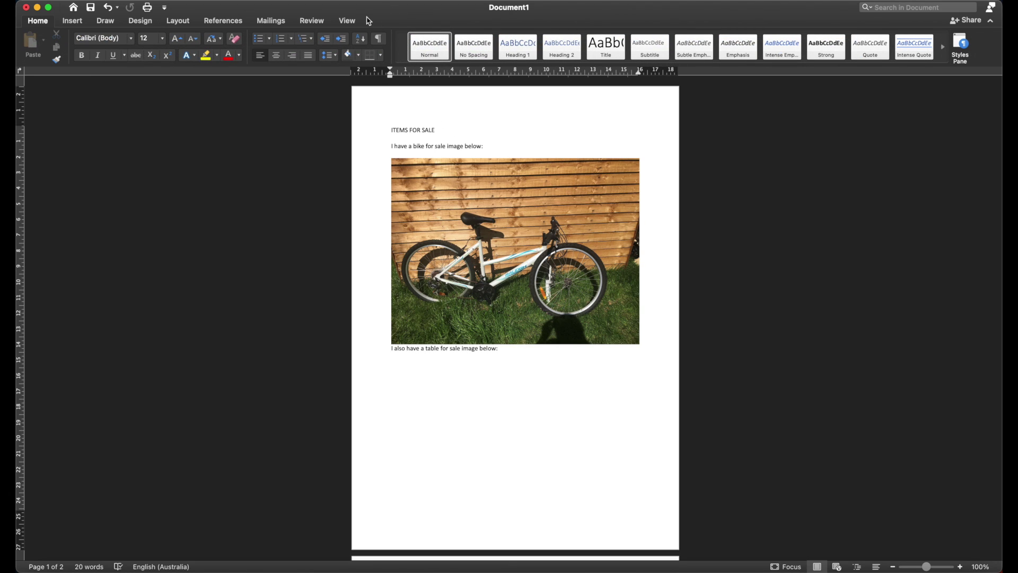
pyautogui.click(480, 197)
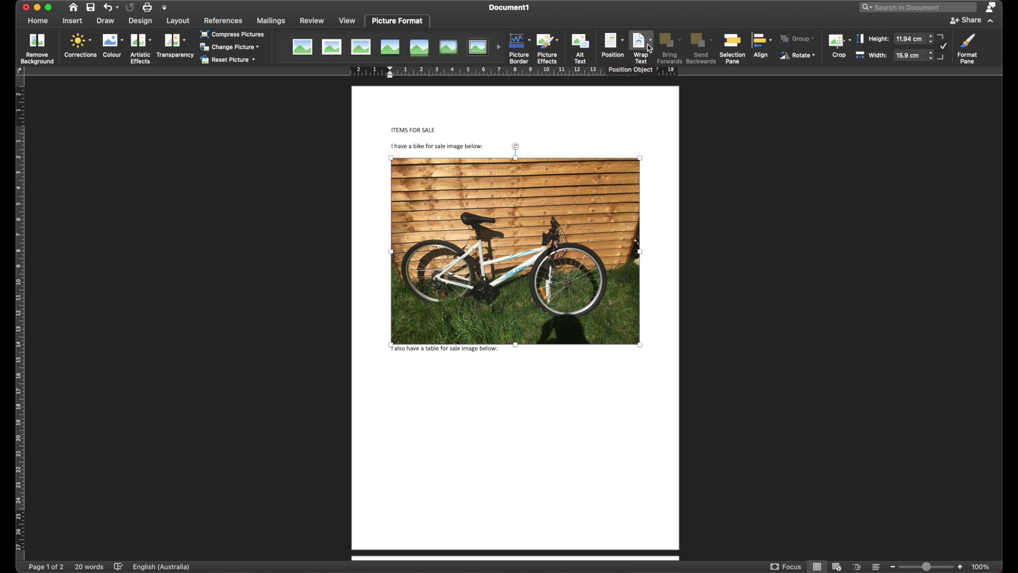
pyautogui.click(623, 43)
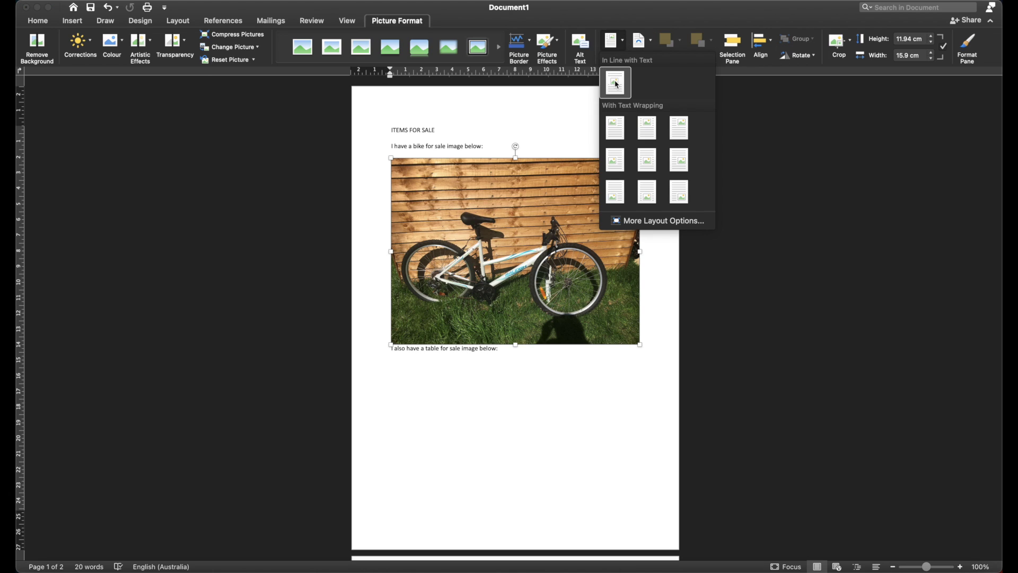
pyautogui.click(644, 136)
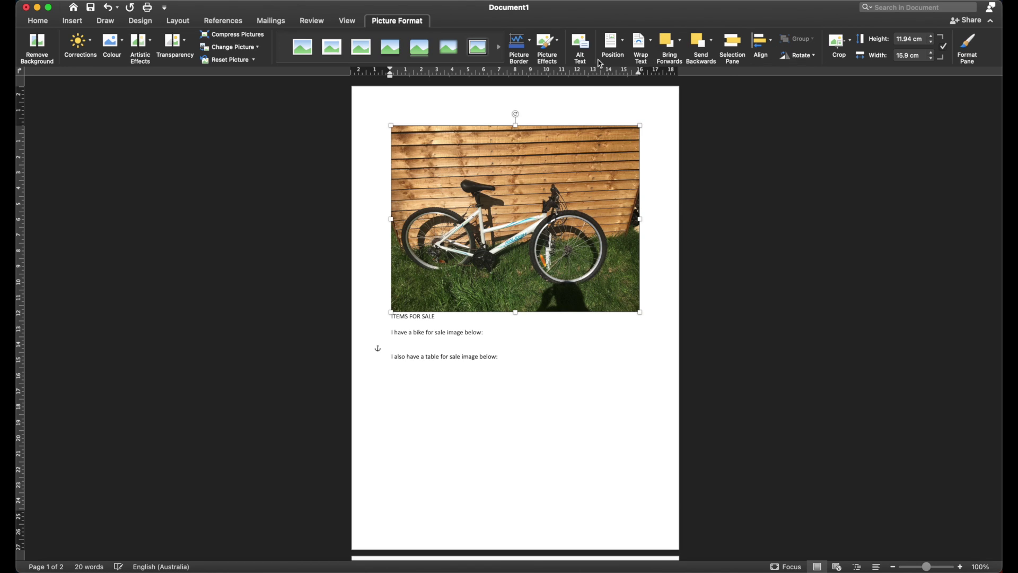
pyautogui.click(614, 45)
pyautogui.click(615, 82)
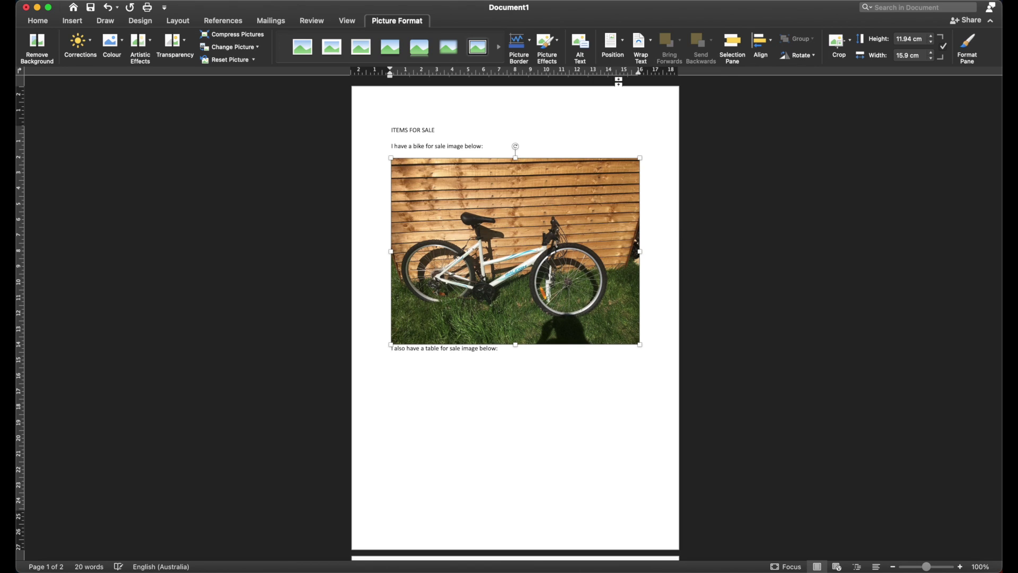
pyautogui.click(613, 45)
pyautogui.click(615, 187)
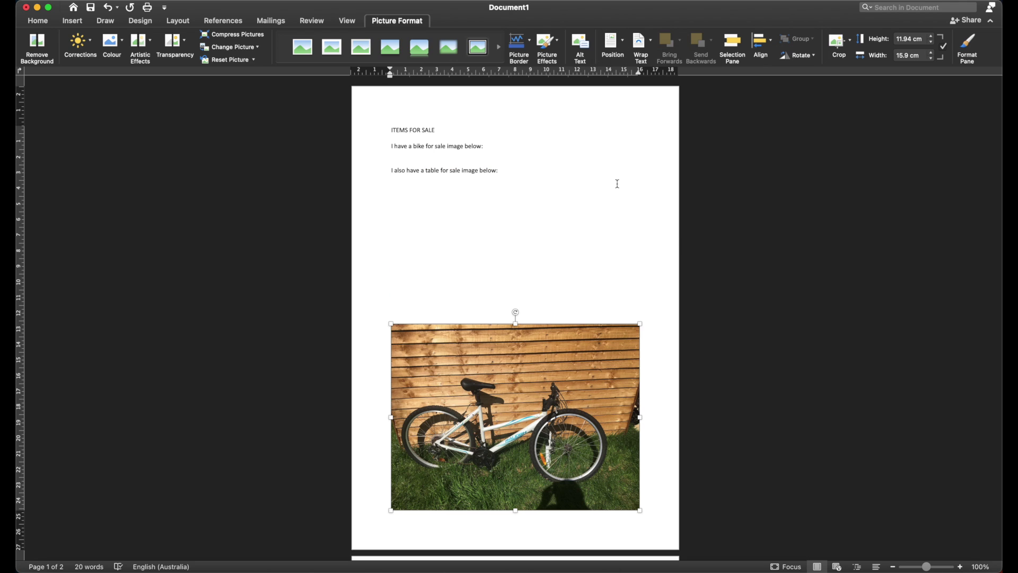
pyautogui.click(614, 45)
pyautogui.click(615, 82)
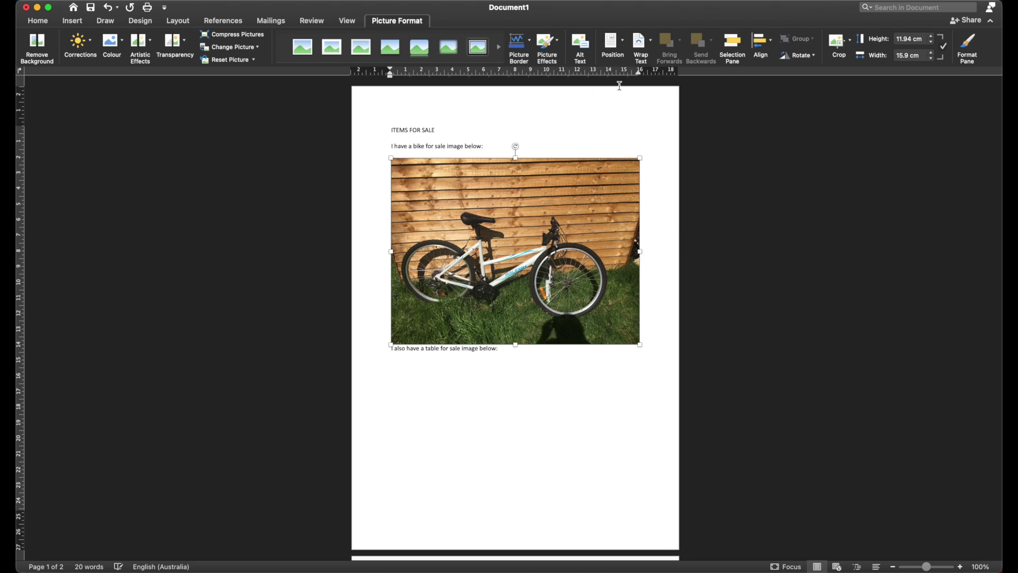
pyautogui.click(611, 45)
pyautogui.click(611, 47)
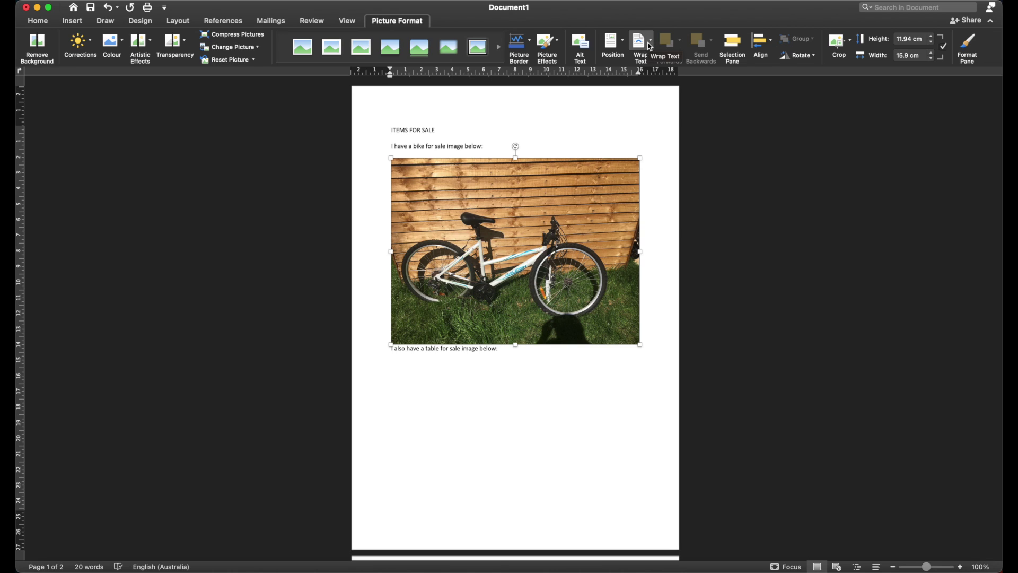
# Set the bike picture to Square text wrapping and nudge it slightly lower.
pyautogui.click(650, 46)
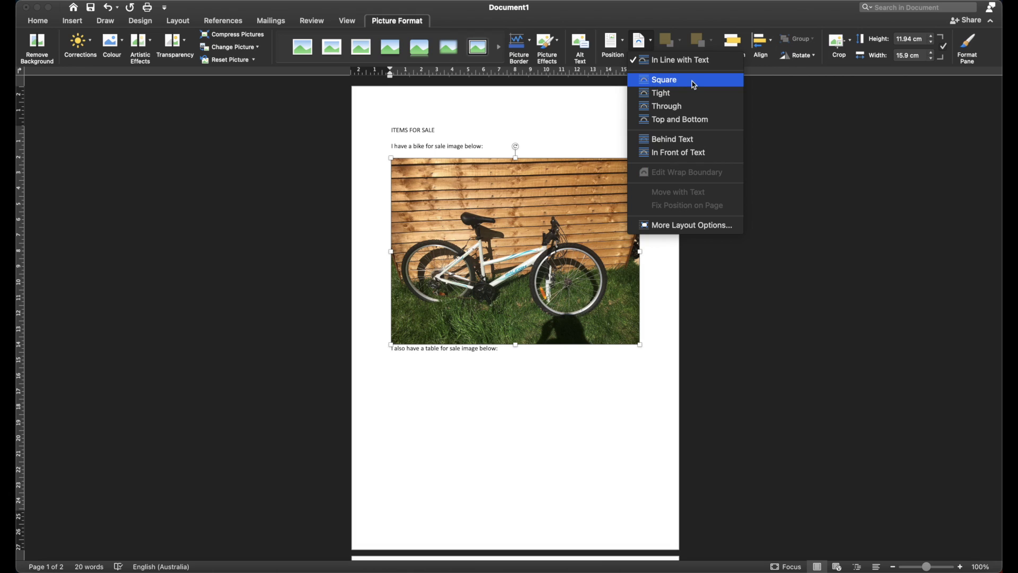
pyautogui.click(664, 82)
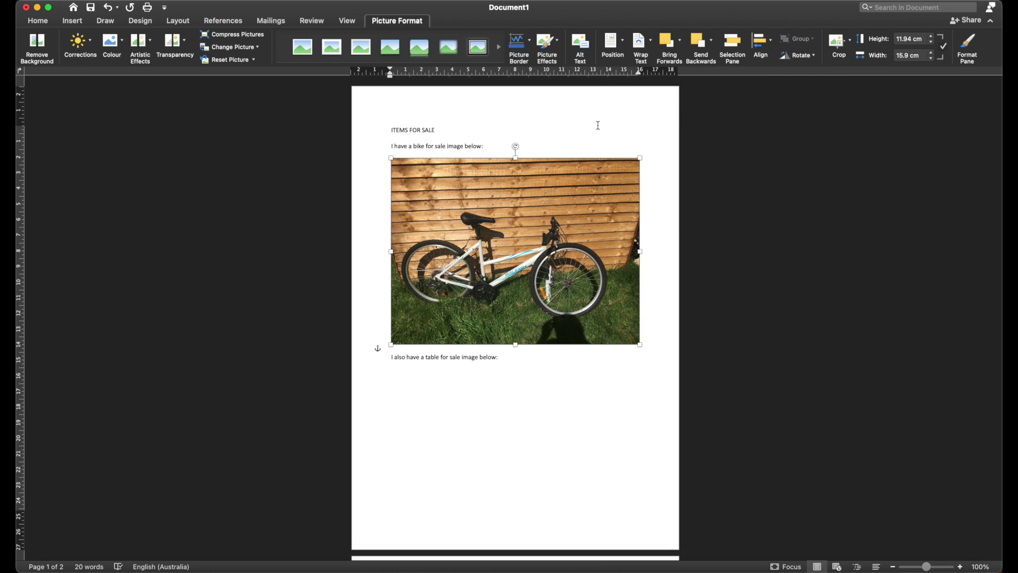
pyautogui.click(483, 206)
pyautogui.moveTo(482, 207)
pyautogui.mouseDown()
pyautogui.moveTo(506, 198)
pyautogui.moveTo(539, 217)
pyautogui.moveTo(472, 180)
pyautogui.moveTo(526, 244)
pyautogui.moveTo(498, 157)
pyautogui.moveTo(472, 228)
pyautogui.moveTo(527, 154)
pyautogui.moveTo(486, 255)
pyautogui.moveTo(477, 182)
pyautogui.moveTo(518, 239)
pyautogui.moveTo(477, 241)
pyautogui.moveTo(480, 222)
pyautogui.moveTo(469, 218)
pyautogui.moveTo(509, 186)
pyautogui.moveTo(519, 267)
pyautogui.moveTo(516, 224)
pyautogui.moveTo(489, 169)
pyautogui.moveTo(472, 170)
pyautogui.moveTo(484, 226)
pyautogui.moveTo(482, 204)
pyautogui.mouseUp()
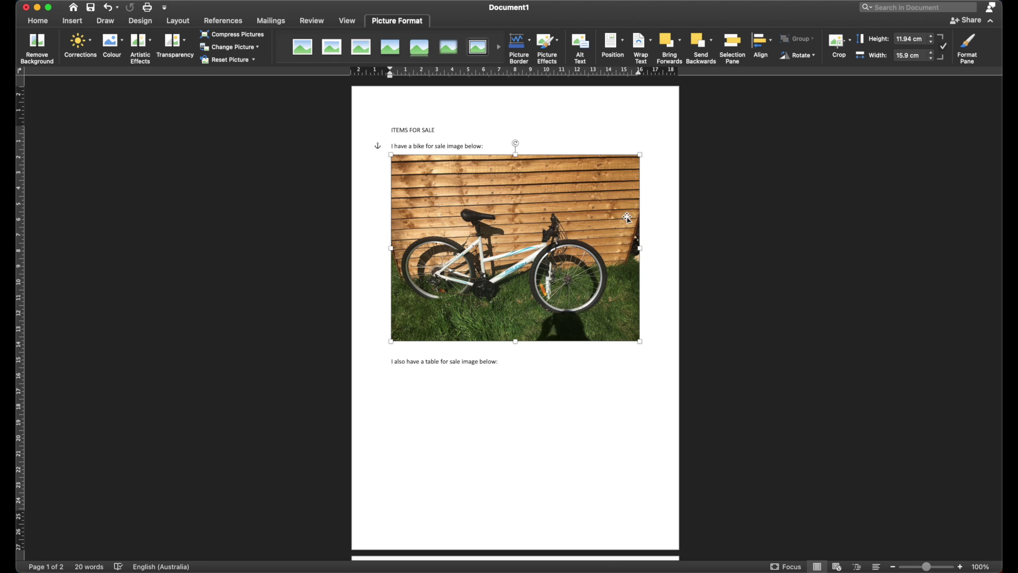
# Give the table photo on page two Square text wrapping.
pyautogui.scroll(-10, 583, 377)
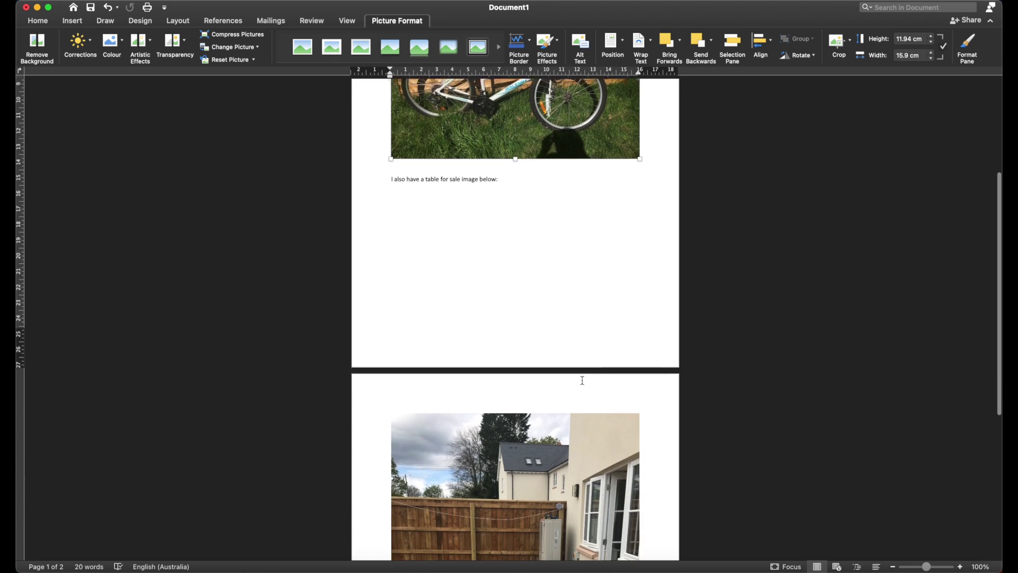
pyautogui.scroll(-4, 583, 376)
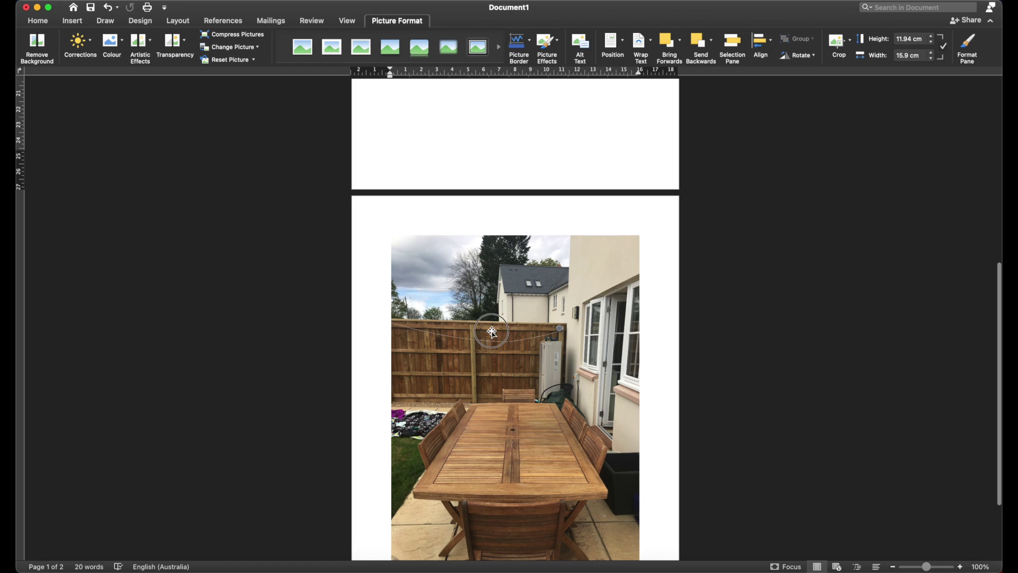
pyautogui.click(492, 332)
pyautogui.rightClick(492, 333)
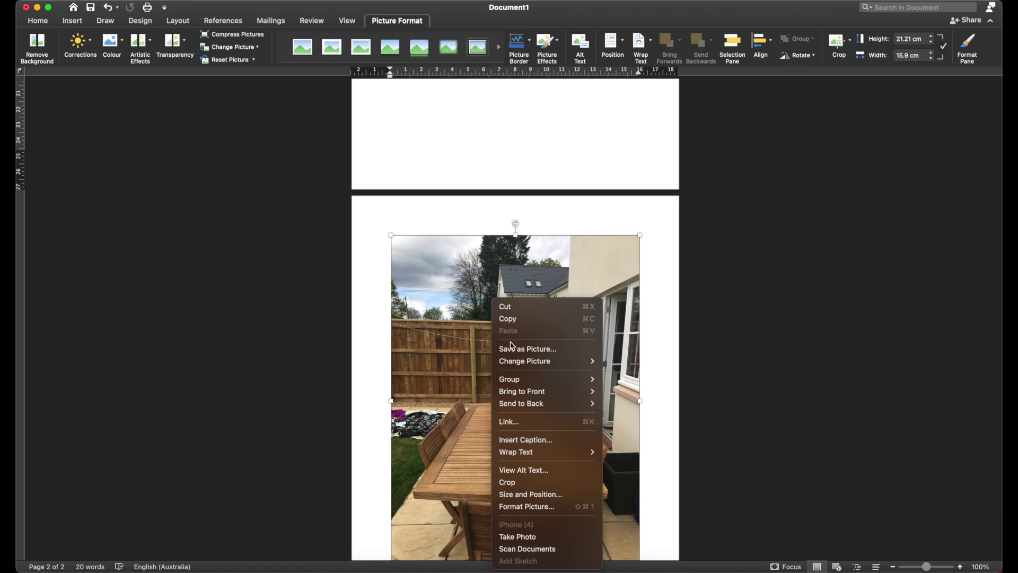
pyautogui.moveTo(546, 450)
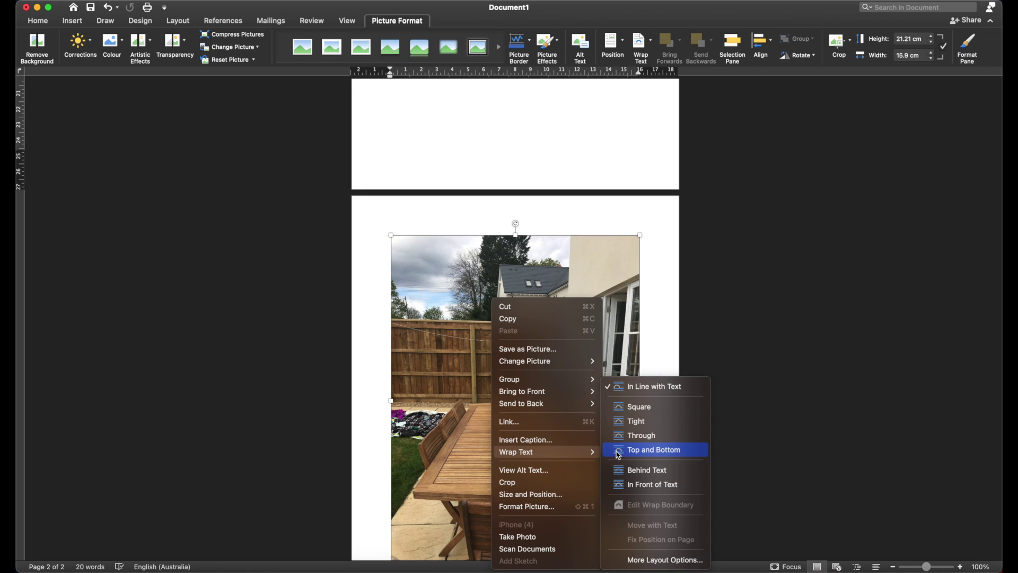
pyautogui.click(638, 415)
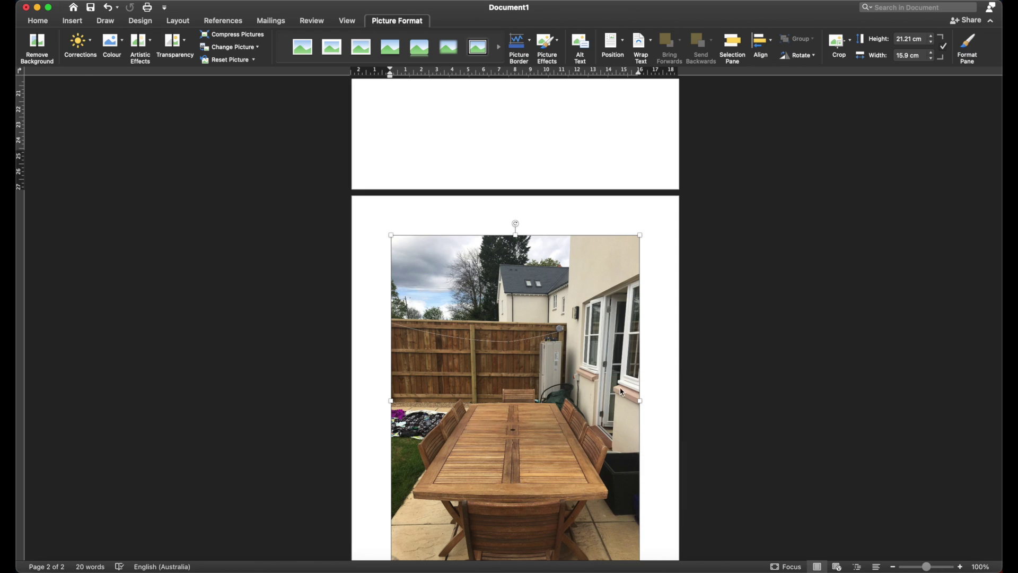
# Shrink the table photo to 12.65 × 16.86 cm and move it onto page one over the bike.
pyautogui.scroll(-3, 617, 458)
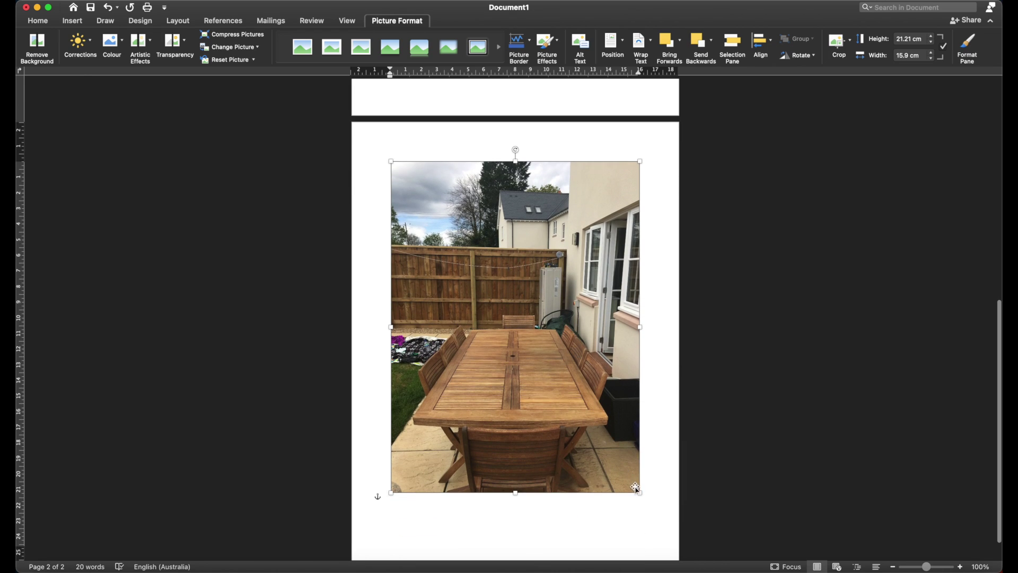
pyautogui.moveTo(640, 492); pyautogui.dragTo(588, 425)
pyautogui.scroll(-1, 525, 303)
pyautogui.moveTo(525, 303); pyautogui.dragTo(541, 417)
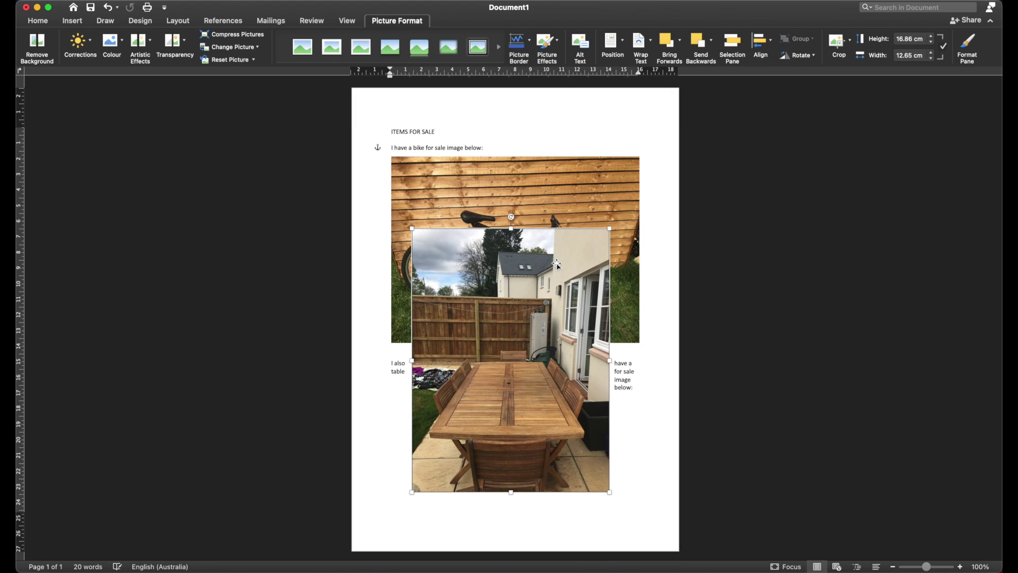
# Shrink the bike picture to 8.86 × 11.82 cm, then reposition the table photo and resize it to 14.15 × 10.61 cm.
pyautogui.click(590, 212)
pyautogui.moveTo(642, 340); pyautogui.dragTo(577, 296)
pyautogui.click(580, 171)
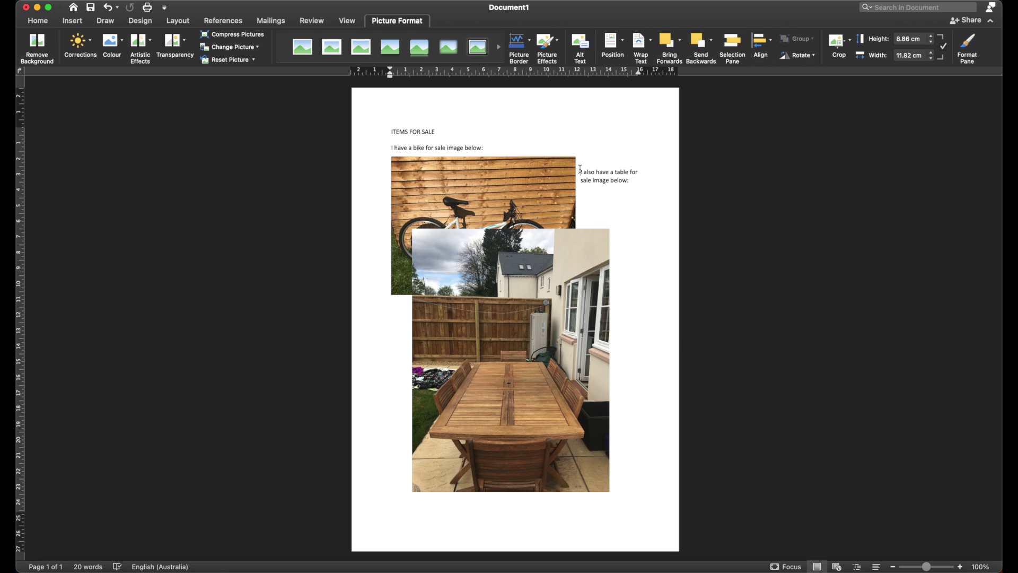
pyautogui.moveTo(568, 253)
pyautogui.mouseDown()
pyautogui.moveTo(588, 248)
pyautogui.moveTo(585, 149)
pyautogui.moveTo(583, 211)
pyautogui.moveTo(533, 318)
pyautogui.moveTo(531, 270)
pyautogui.moveTo(559, 256)
pyautogui.mouseUp()
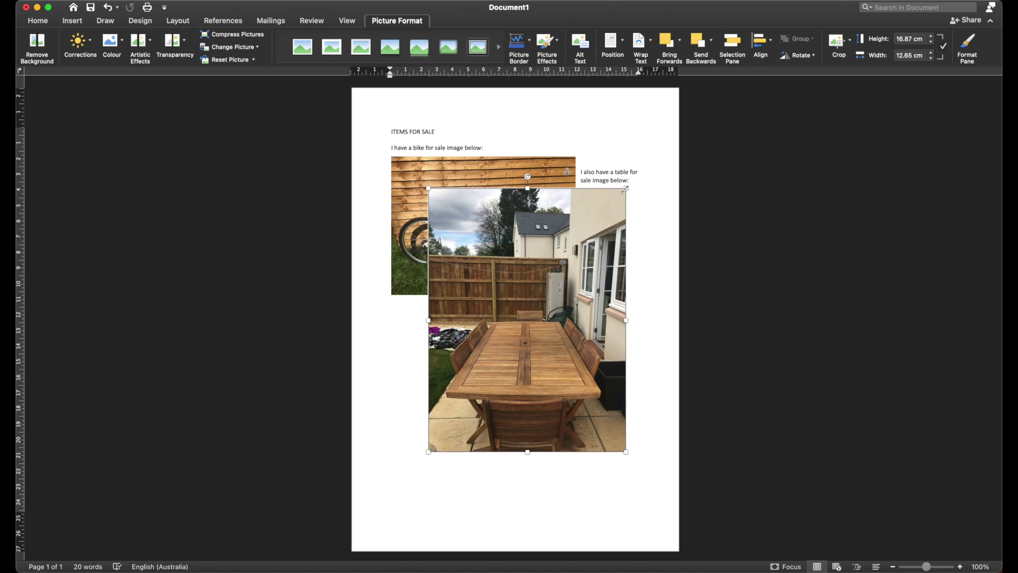
pyautogui.moveTo(625, 189); pyautogui.dragTo(594, 231)
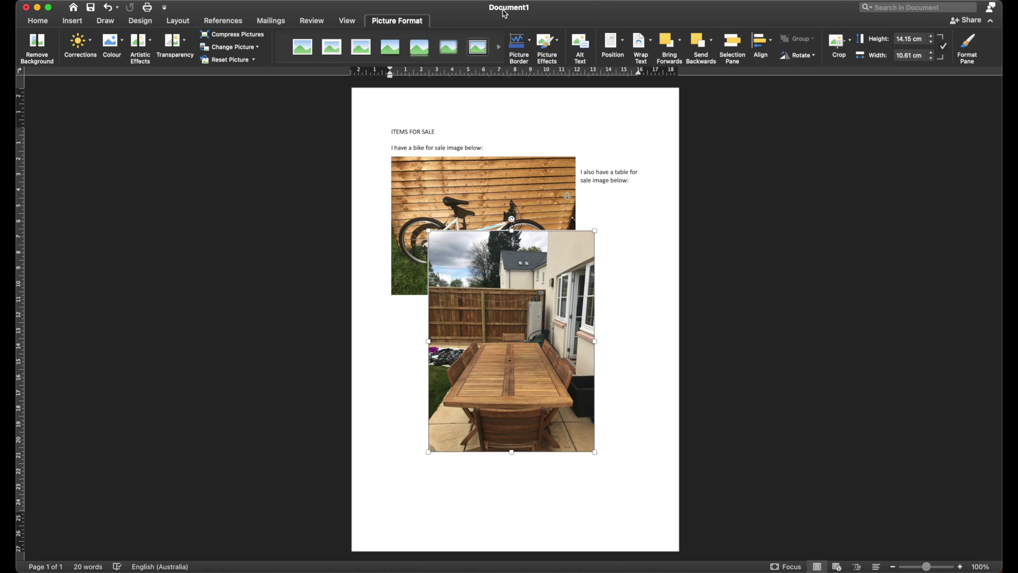
pyautogui.click(641, 44)
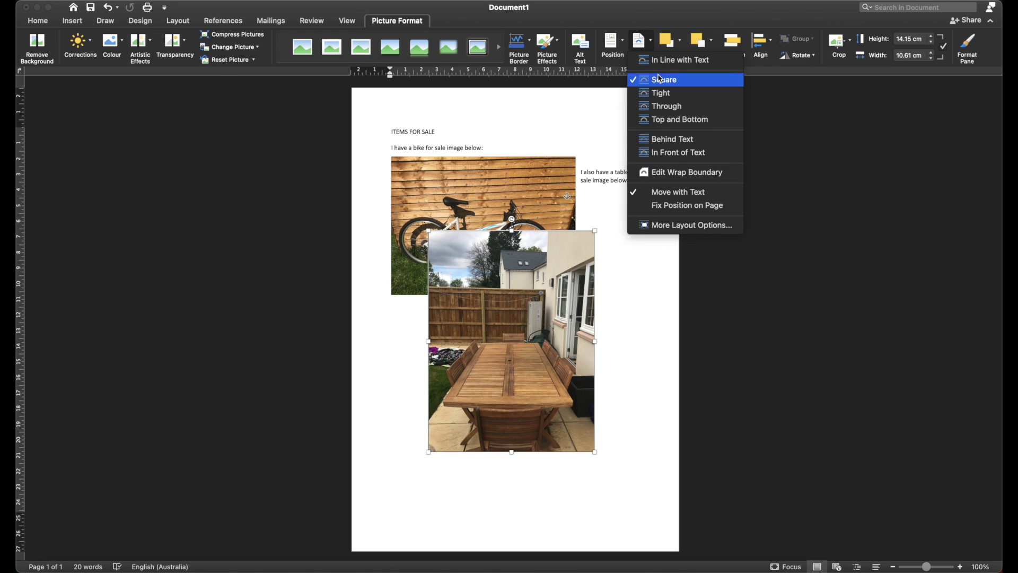
pyautogui.click(551, 276)
pyautogui.rightClick(549, 272)
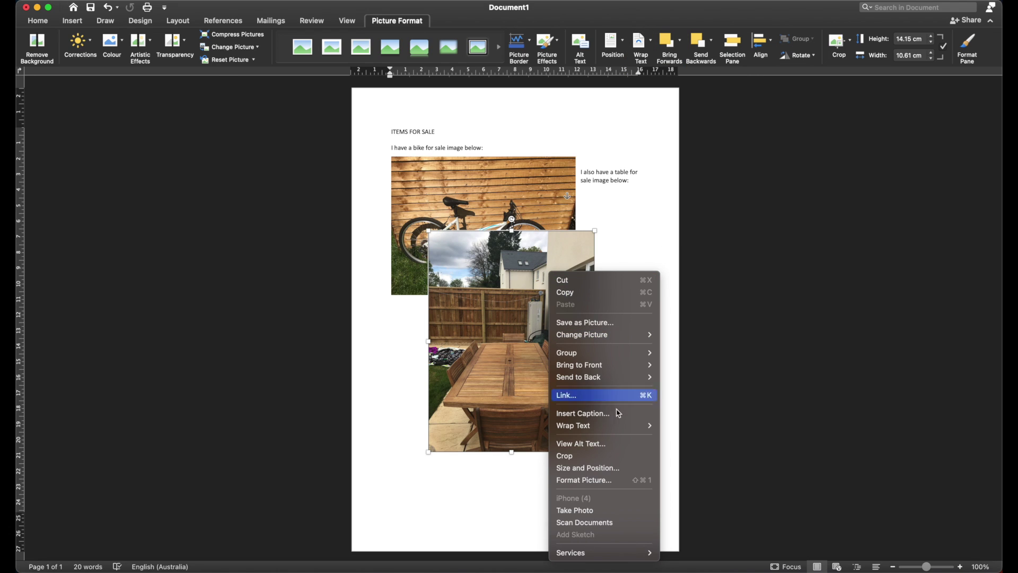
pyautogui.moveTo(618, 426)
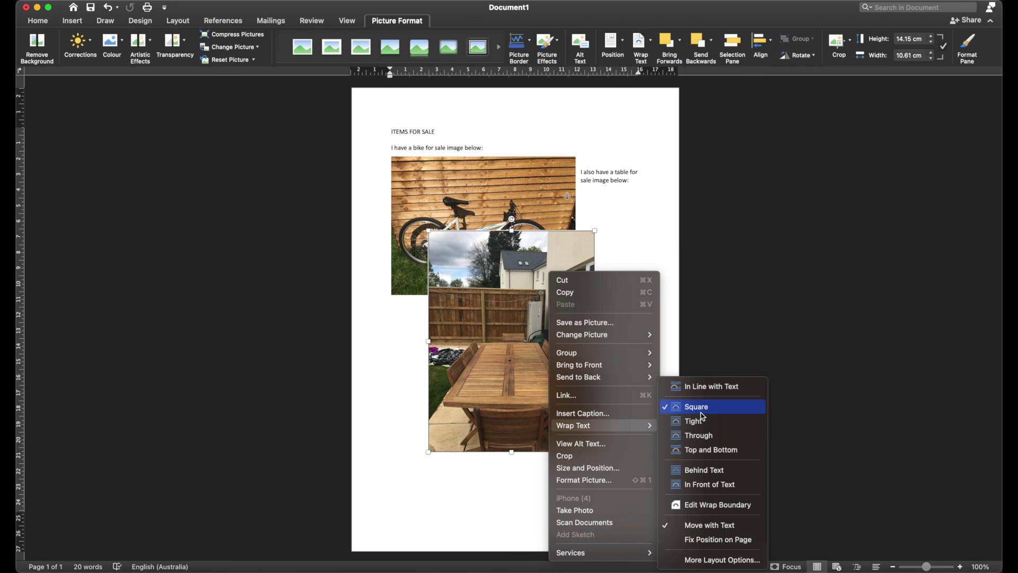
pyautogui.click(644, 247)
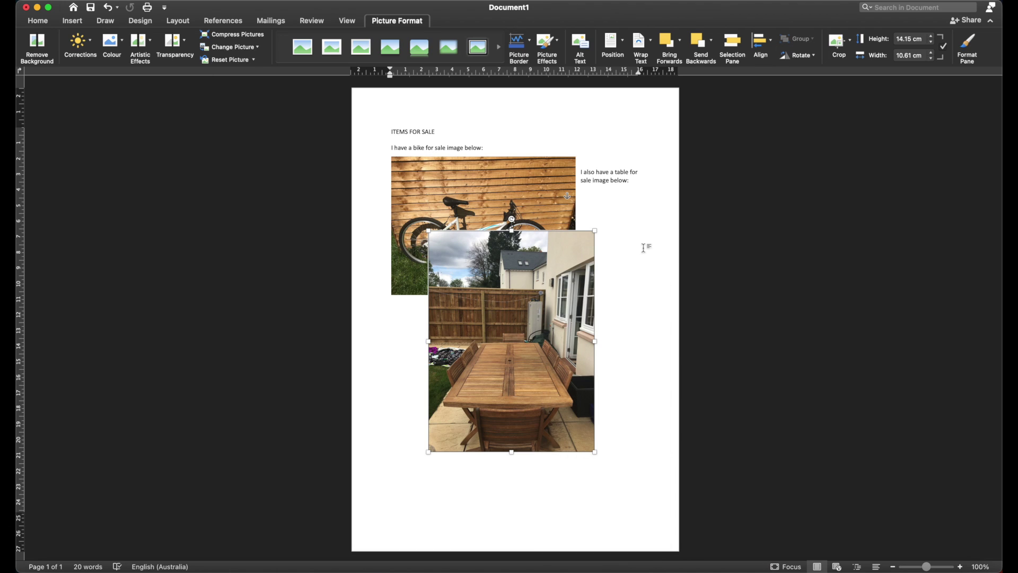